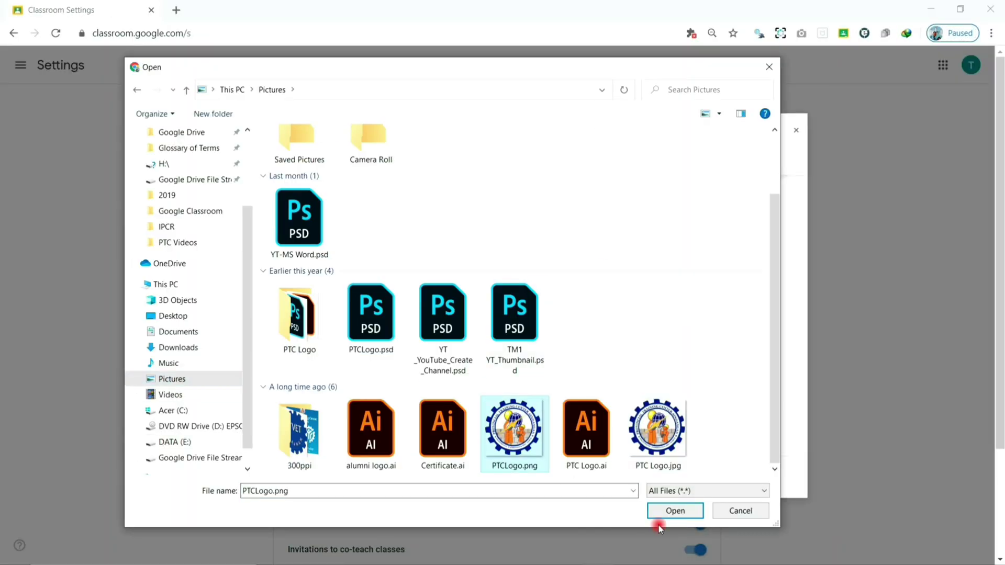
- Create a class 'Electricalce NC II': section 'Electrical and Electronics', subject 'EIMNCII', room 'CL Electrical'
click(676, 512)
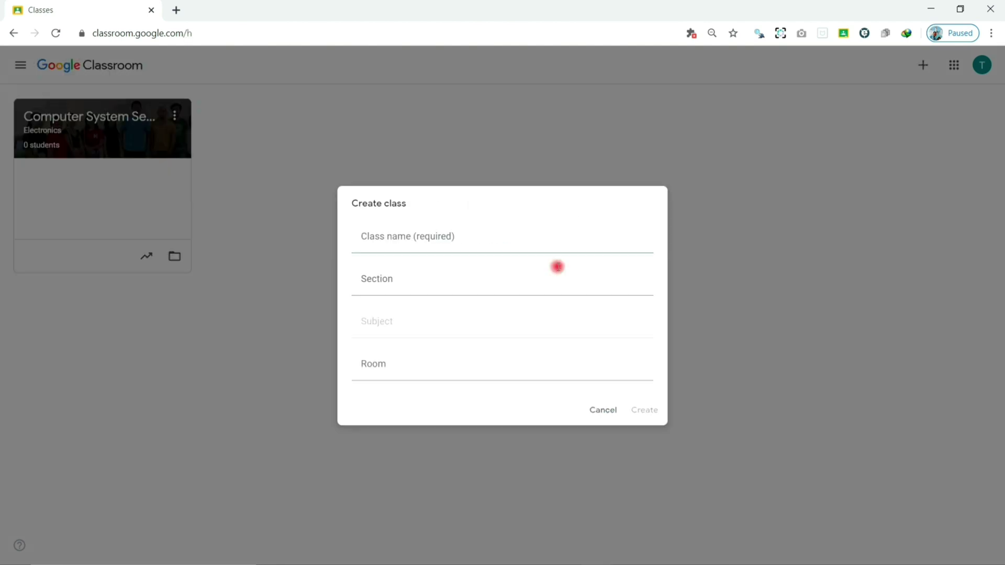
click(432, 245)
text(Electricalce NC II)
click(422, 283)
text(Electrical and Electronics)
key(Tab)
text(EIMNCII)
click(386, 369)
text(CL Electrical)
key(Return)
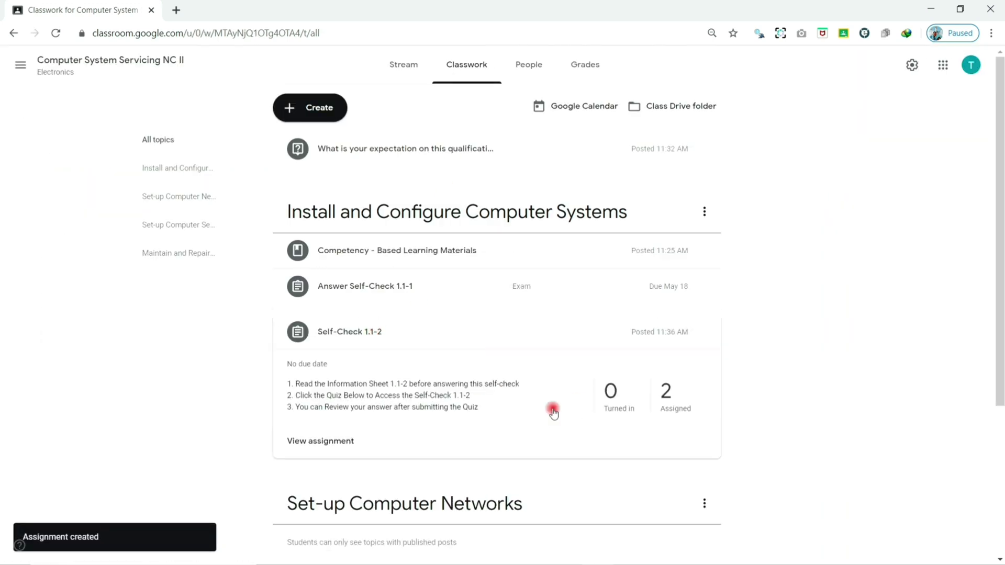
- Save the rubric 'Task 1.1-2 Presentation Template' and move the file into the Information Sheet folder
text(Task 1.1-2 Presentation Template)
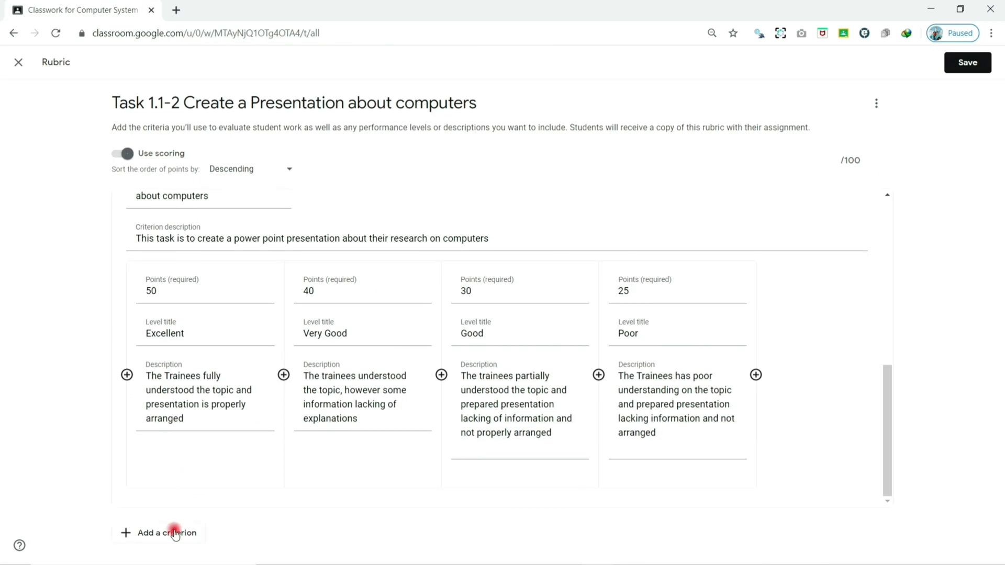
click(962, 62)
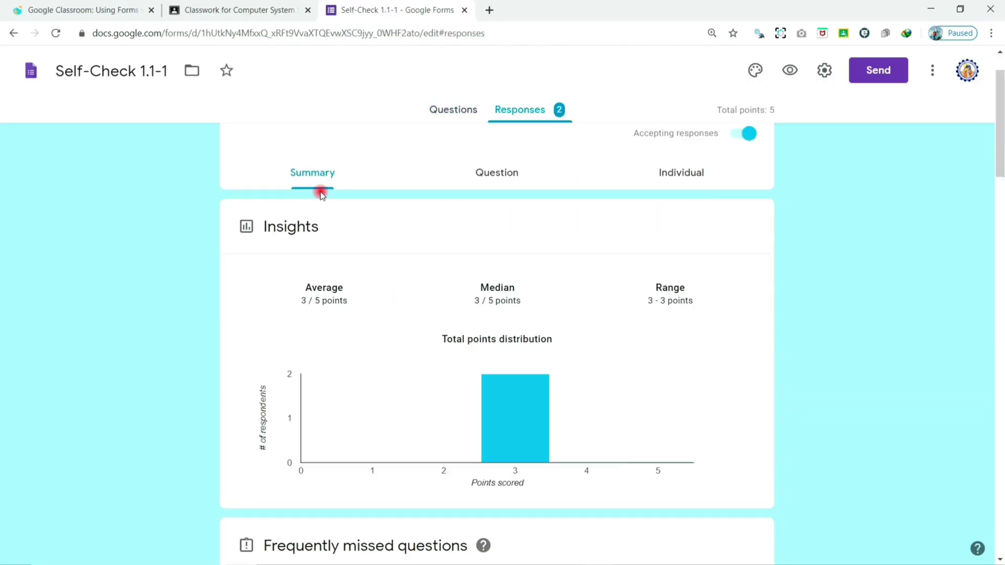
scroll(419, 262, down, 1)
mouse_move(531, 366)
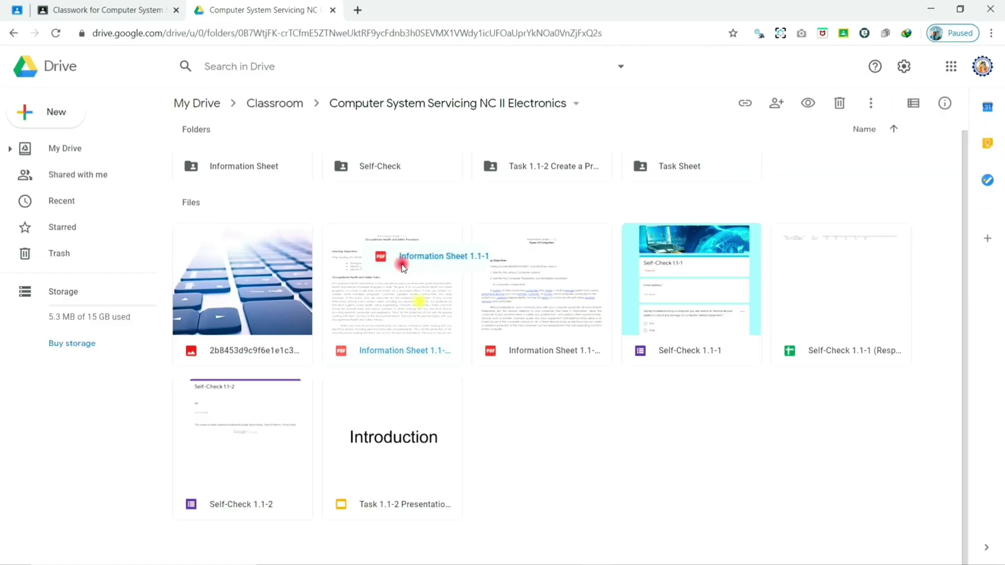
drag(404, 258, 236, 164)
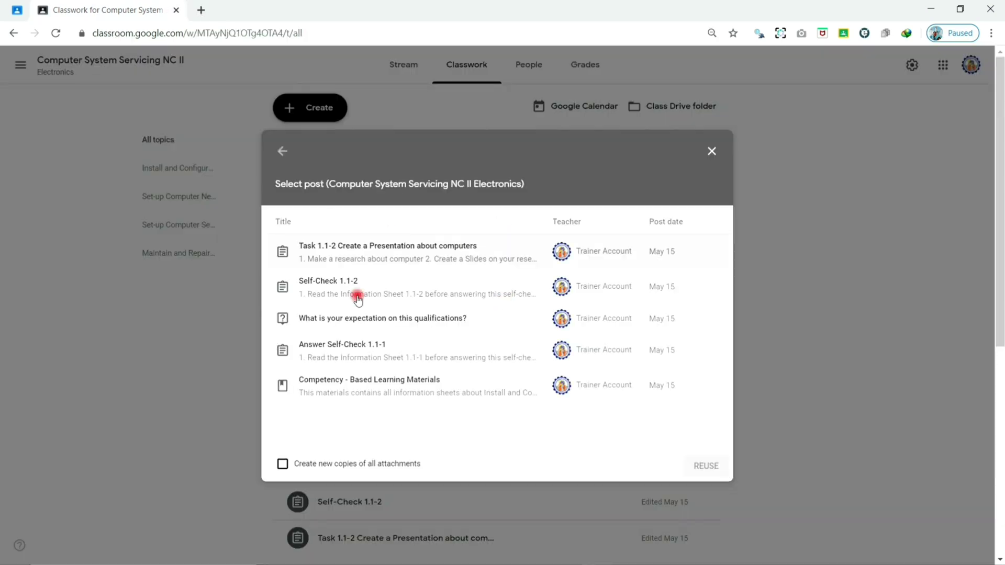
- Reuse the post with new copies of all attachments, then go to Classroom account Settings
click(281, 464)
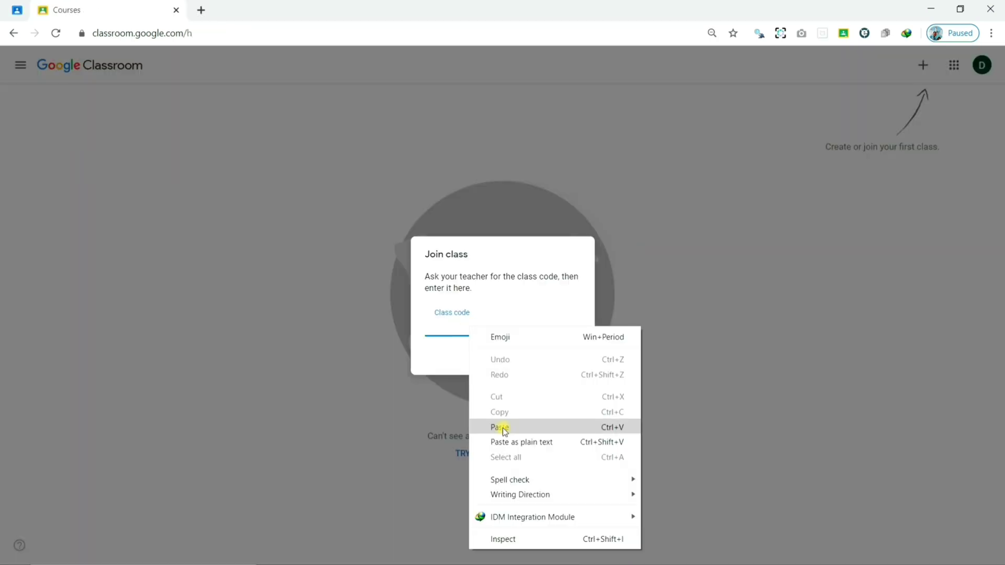
click(662, 352)
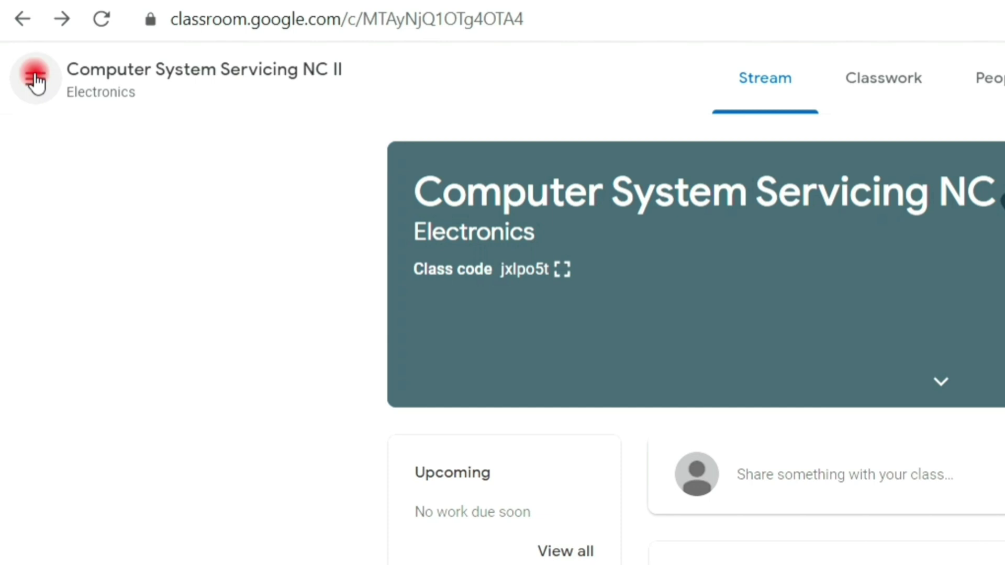
click(36, 79)
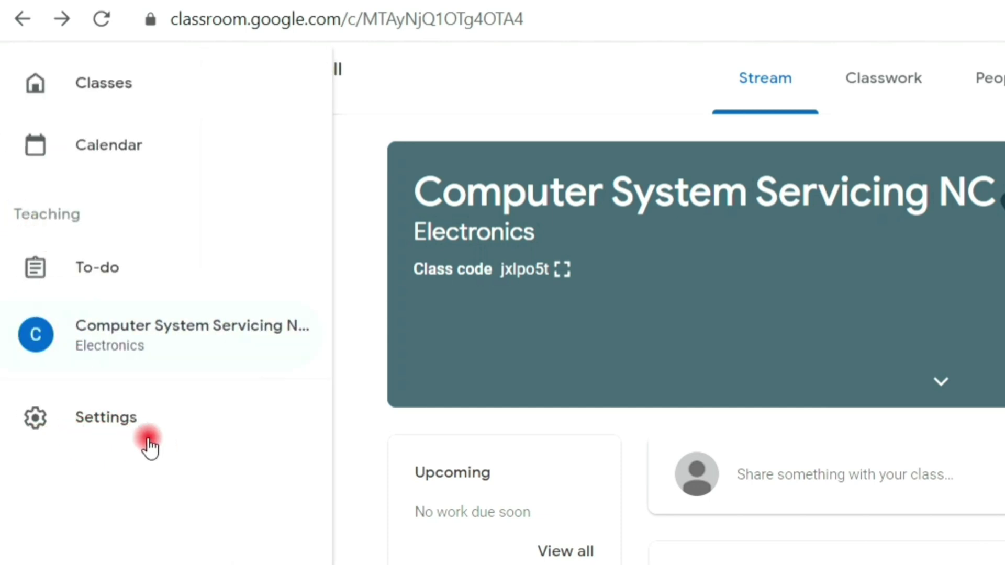
click(131, 444)
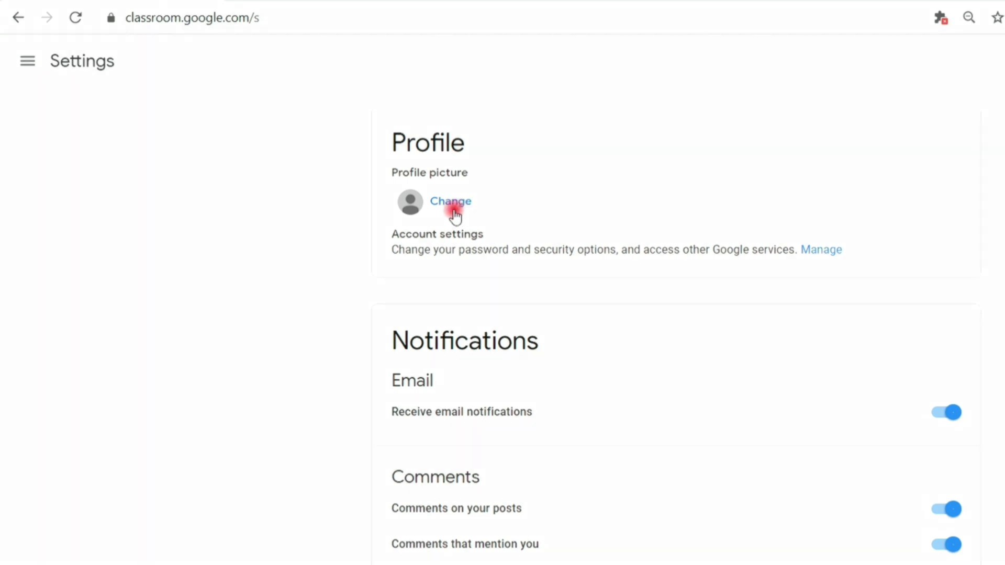
- Upload PTCLogo.png from Pictures, enlarge the crop to the whole emblem, and set it as the profile photo
click(453, 205)
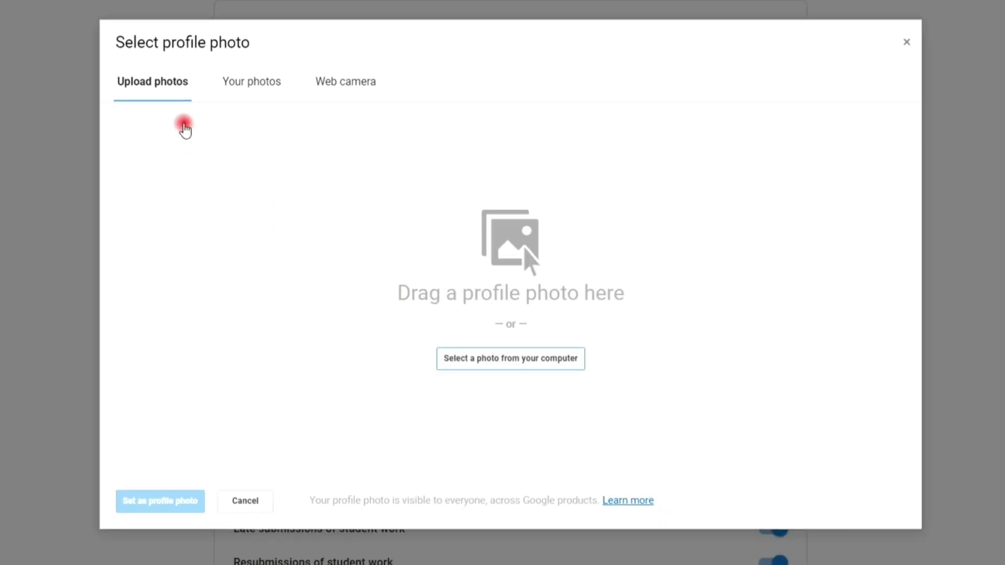
click(532, 358)
click(533, 358)
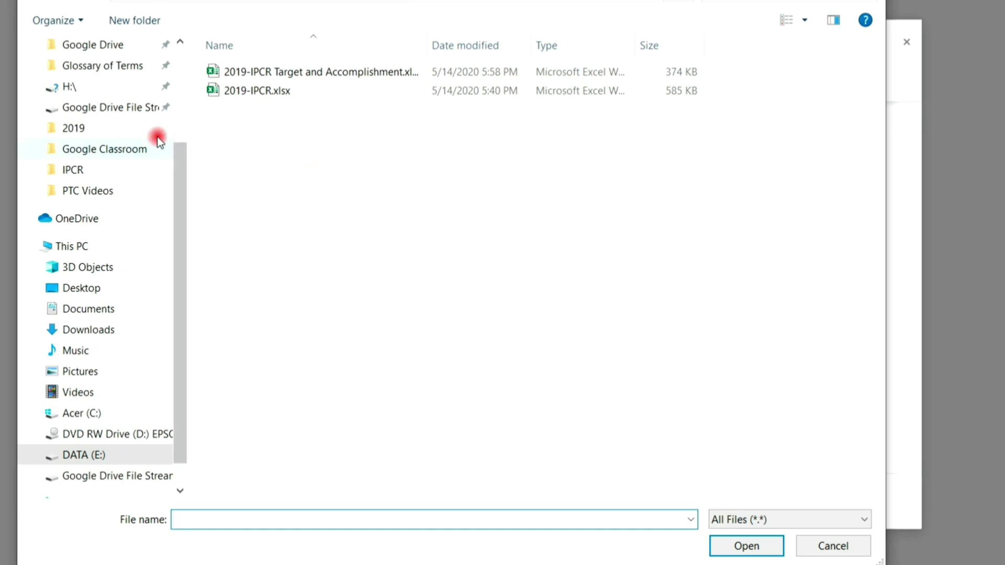
click(88, 375)
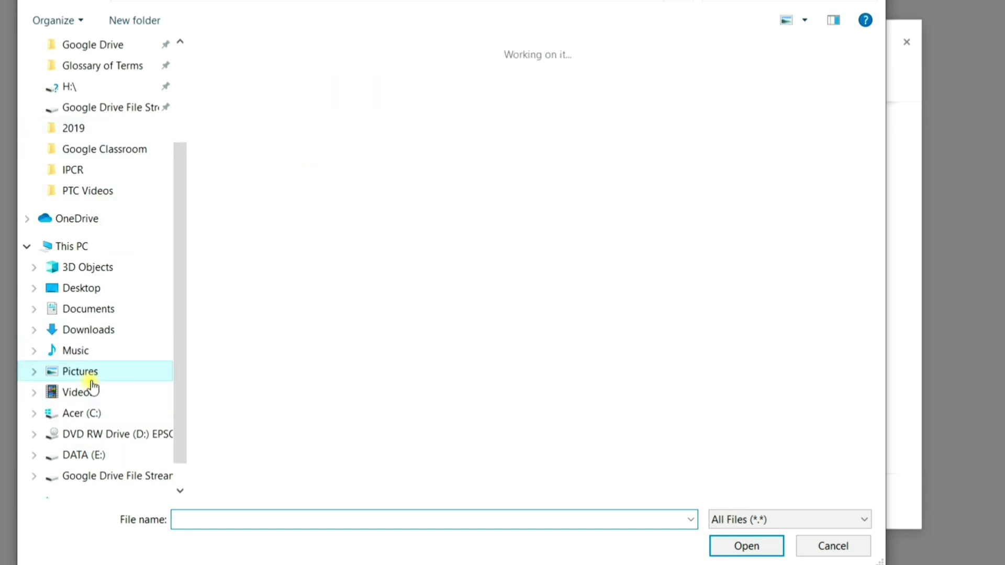
scroll(456, 291, down, 2)
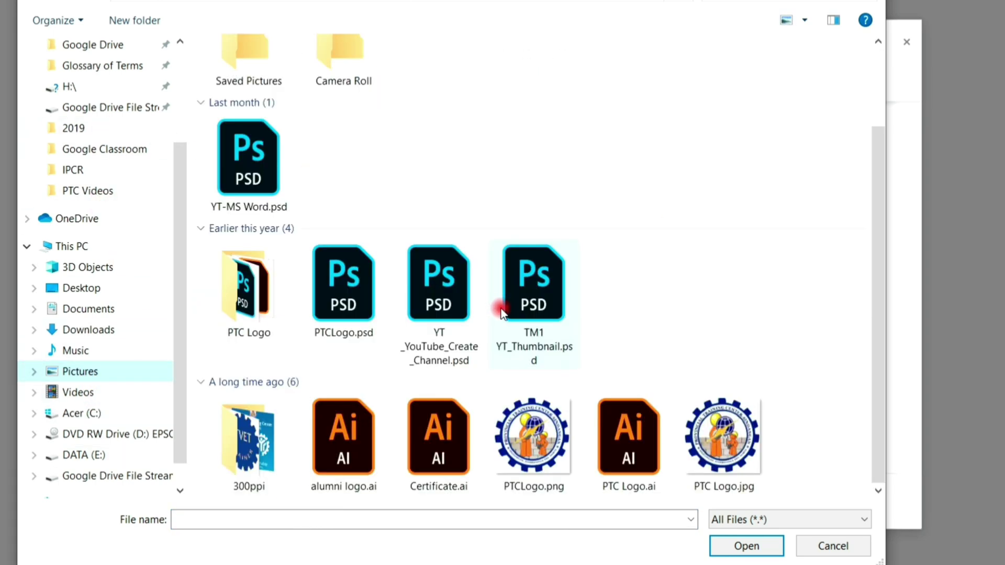
click(524, 459)
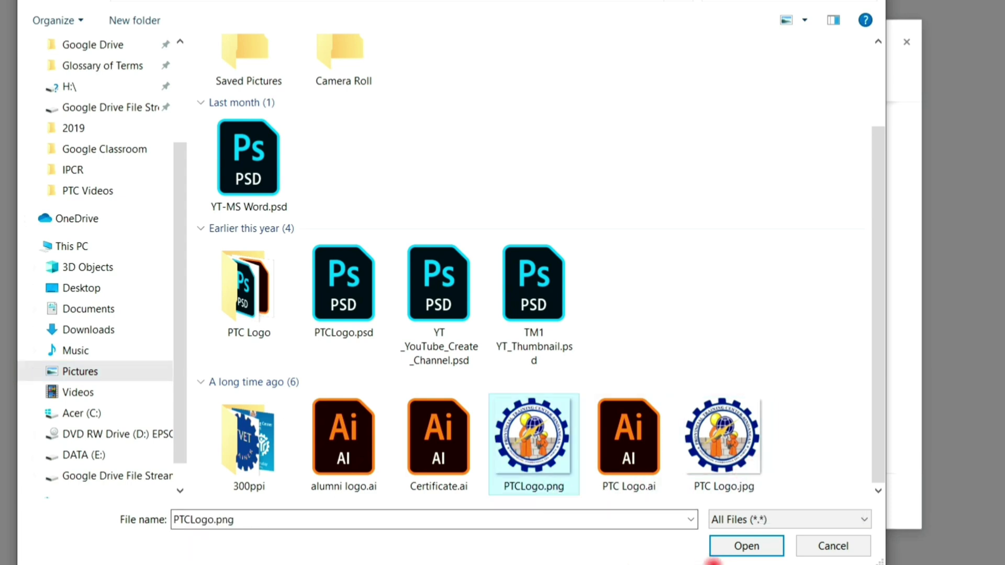
click(741, 546)
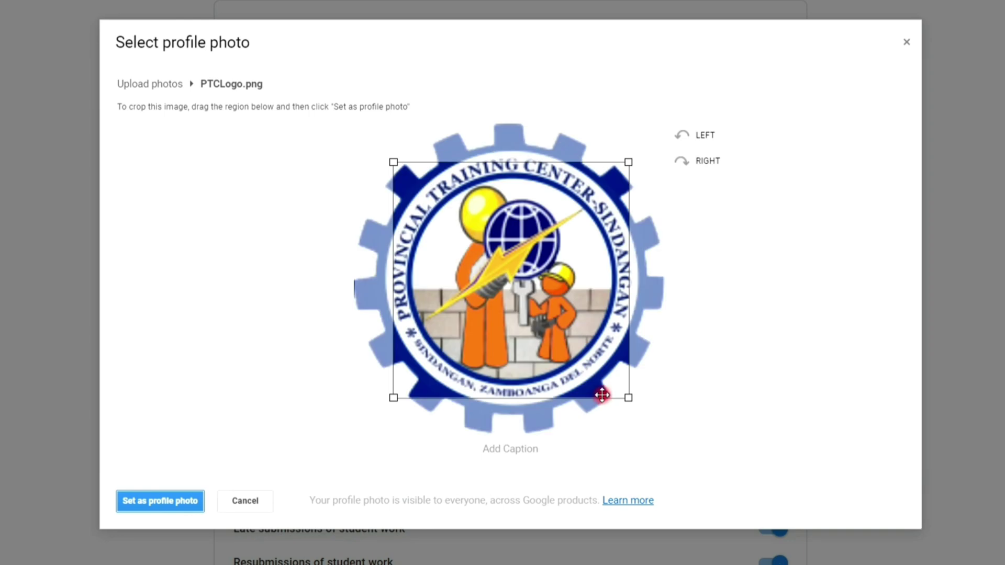
drag(627, 401, 724, 496)
drag(397, 168, 253, 74)
click(159, 501)
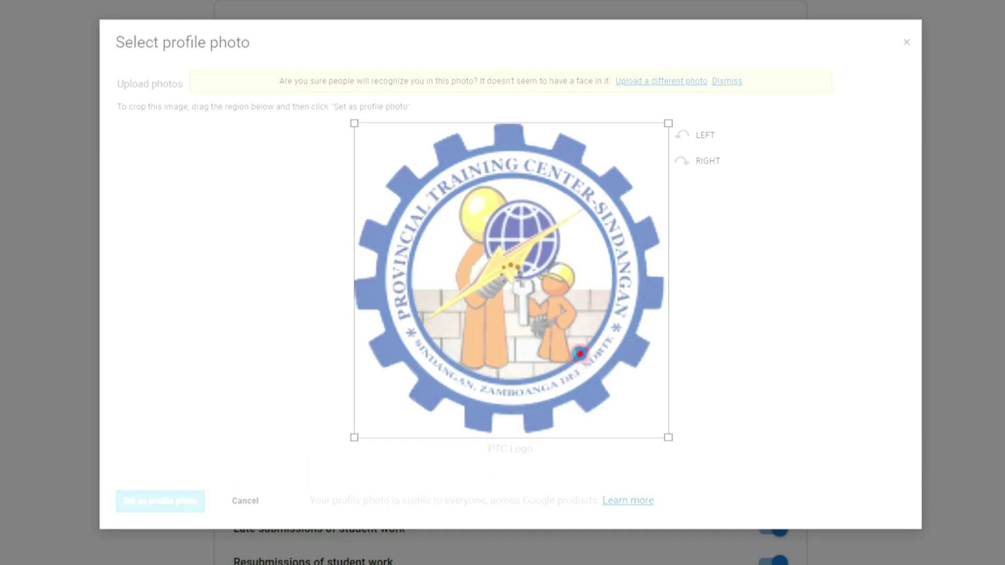
scroll(571, 331, down, 3)
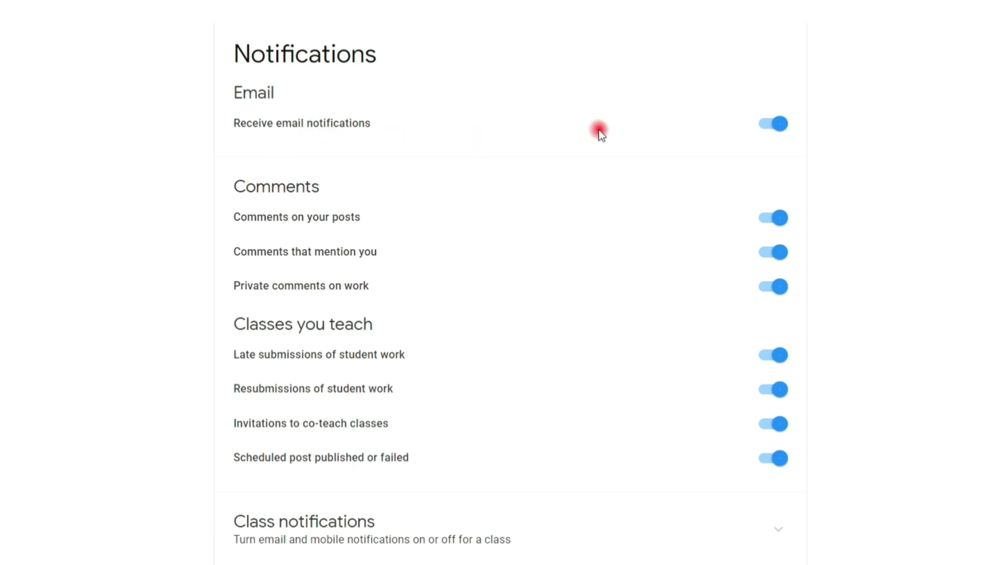
- Turn off 'Scheduled post published or failed' and the Computer System Servicing NC II class notifications
click(774, 137)
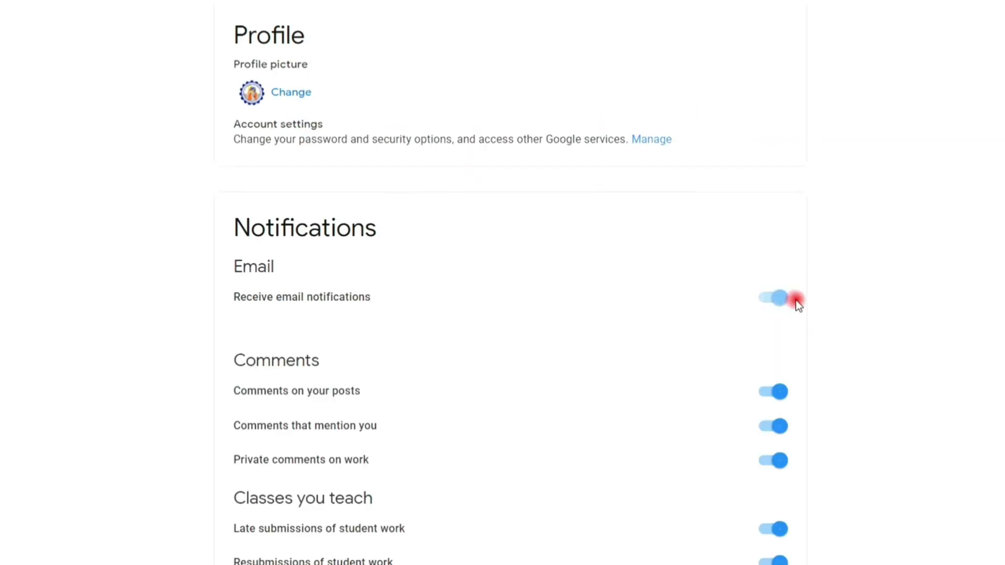
scroll(793, 301, down, 2)
scroll(376, 256, down, 2)
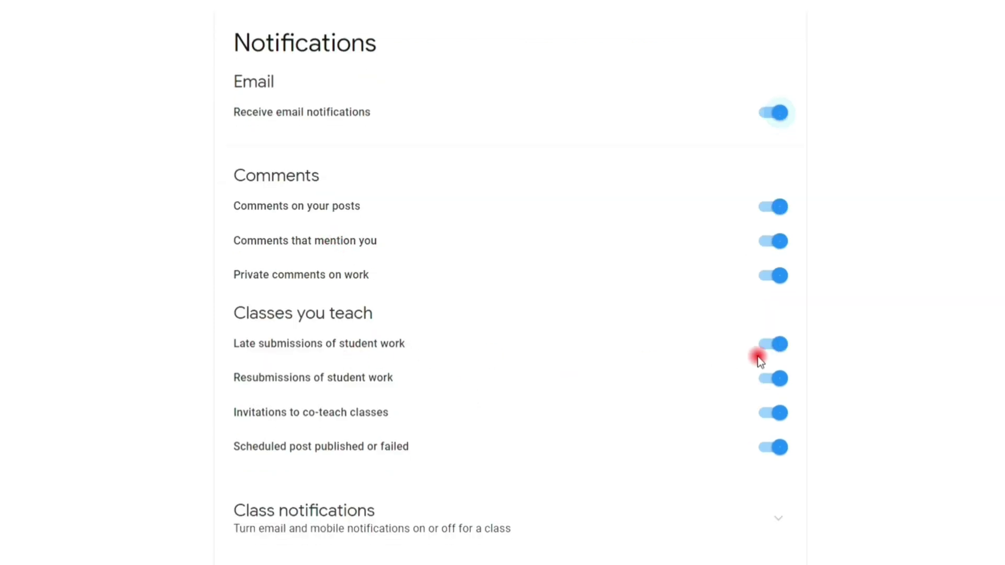
click(357, 519)
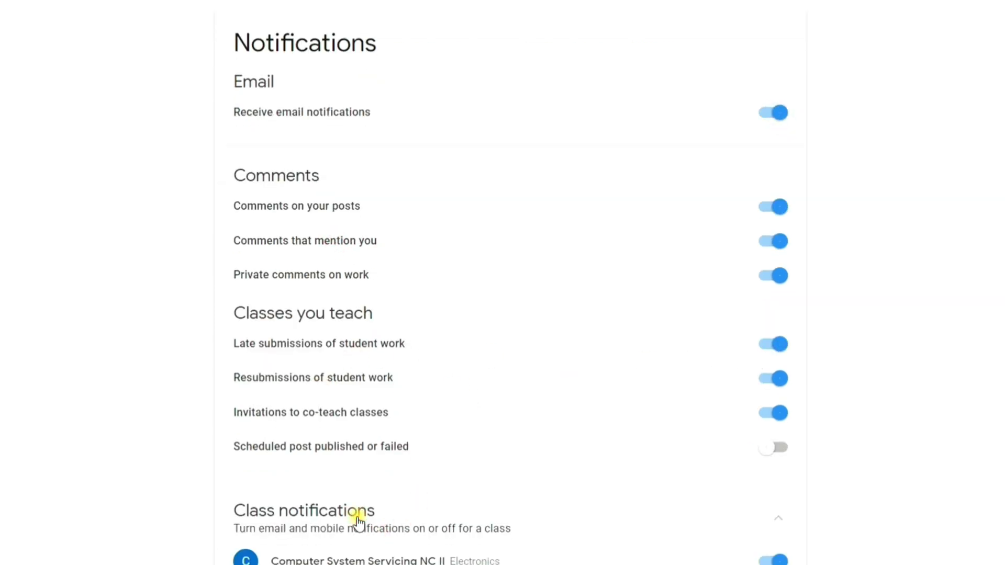
scroll(385, 516, down, 1)
click(779, 526)
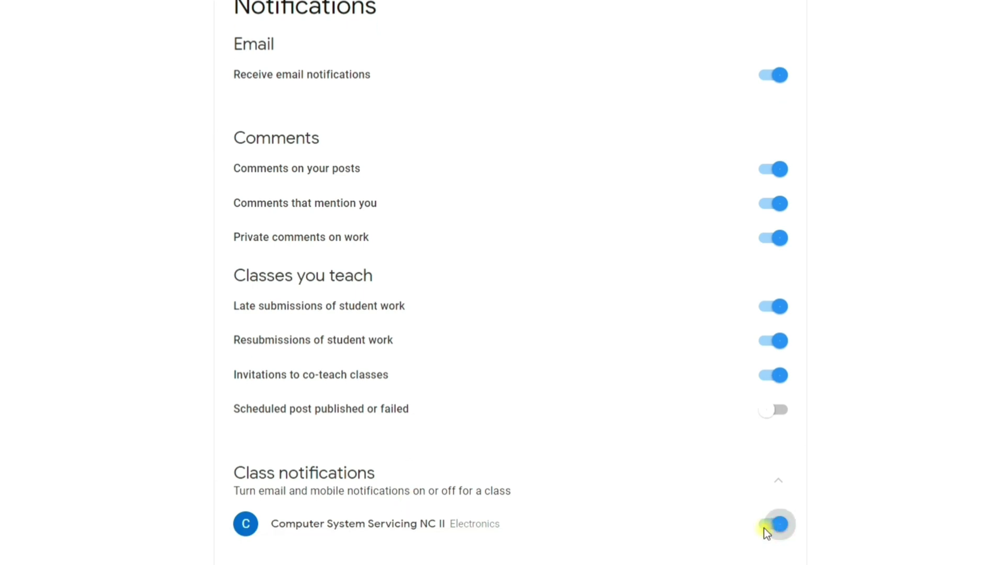
scroll(135, 180, up, 3)
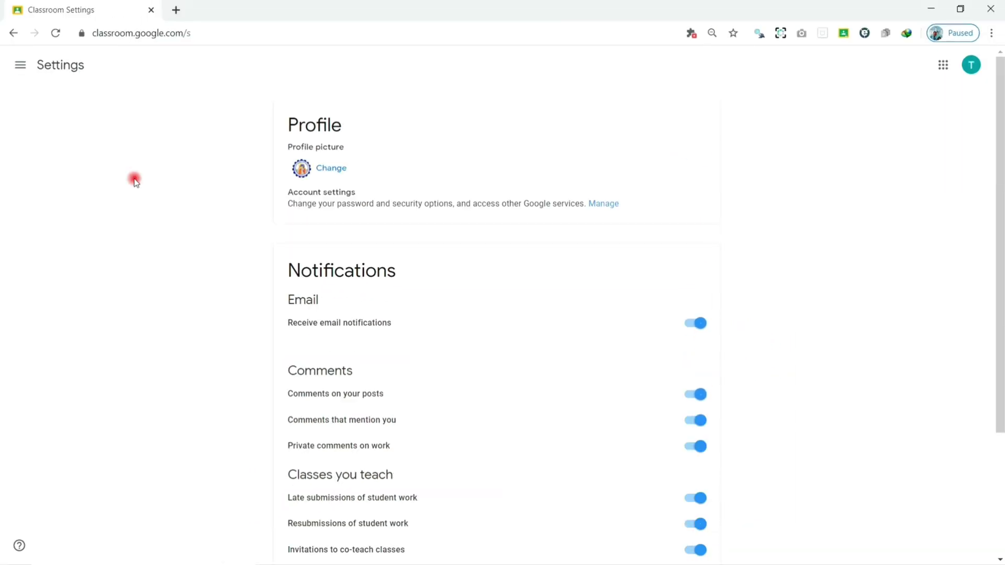
- Go to the Computer System Servicing NC II class and open its class settings
click(14, 74)
click(86, 205)
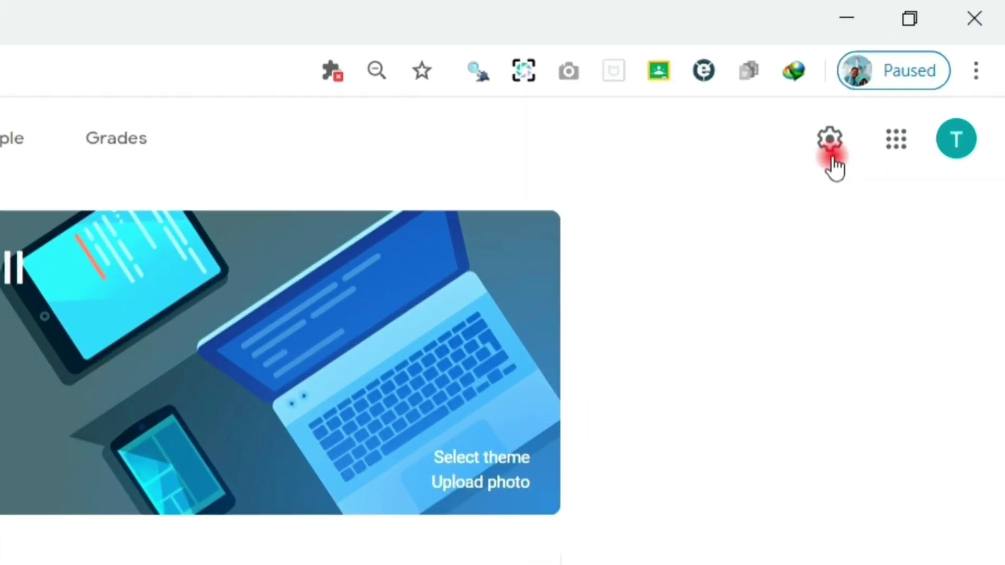
click(830, 153)
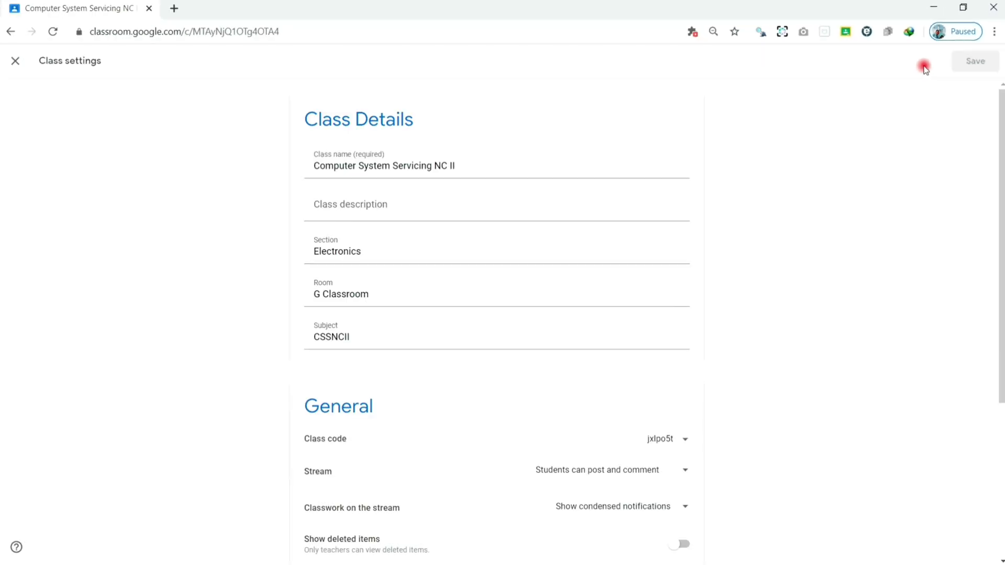
- Paste the NC II qualification paragraph into the class description and check the class code options
click(411, 207)
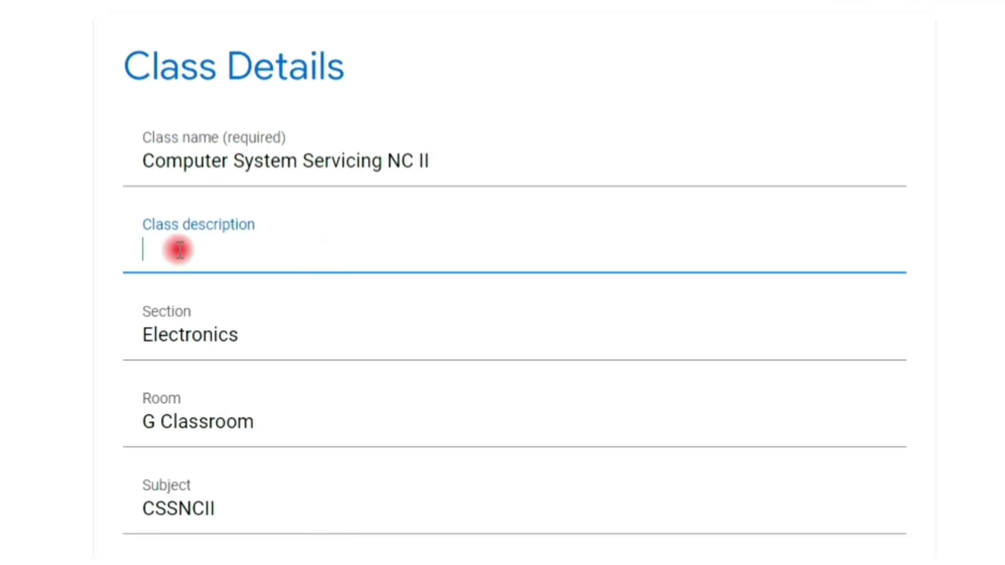
text(The COMPUTER SYSTEMS SERVICING NC II Qualification consists of competencies that must possess to enable to install and configure computers systems, set-up computer networks and servers and to maintain and repair computer systems and networks.)
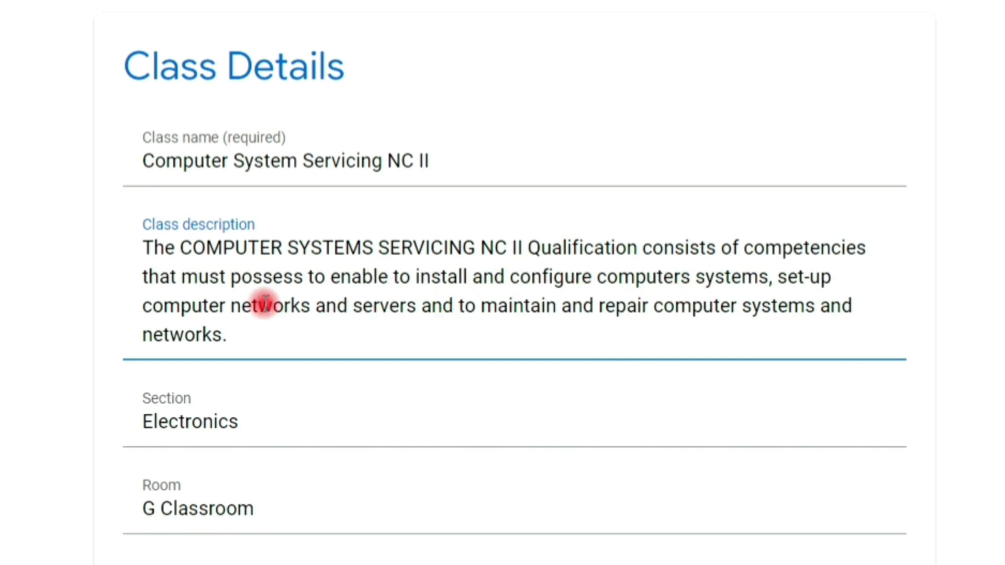
scroll(381, 332, down, 3)
scroll(248, 242, down, 3)
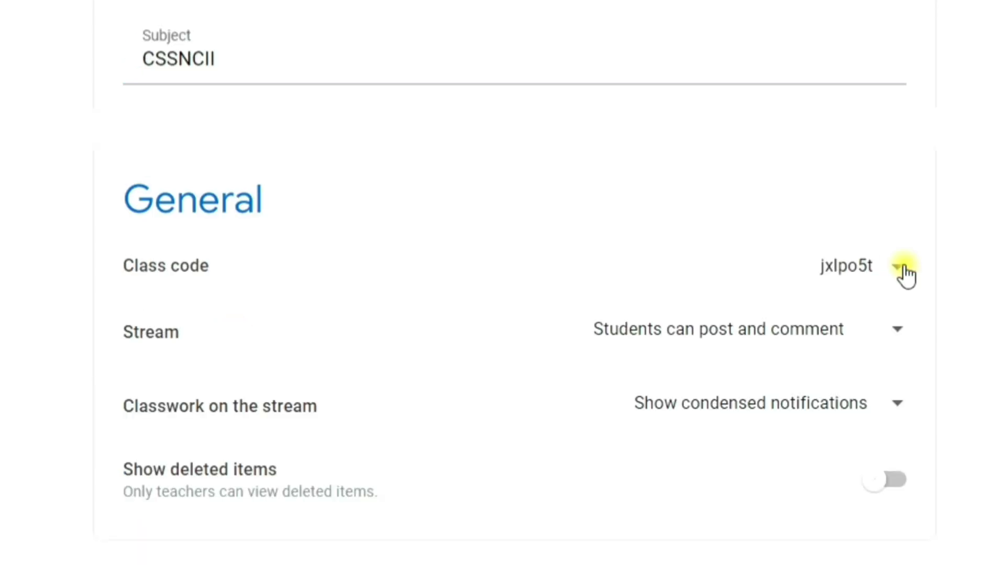
click(906, 270)
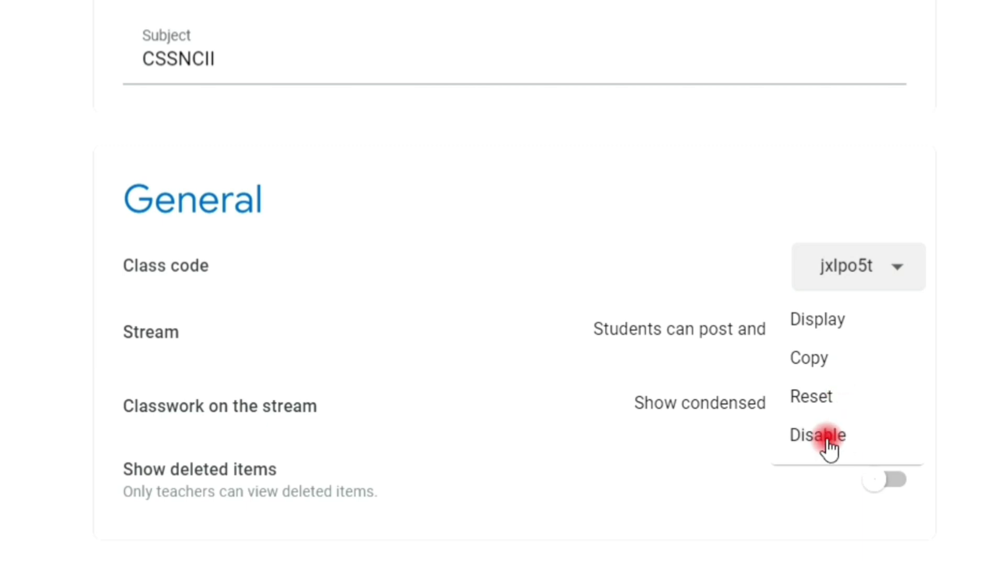
click(449, 485)
- Set Classwork on the stream to 'Show attachments and details' and turn on Show deleted items
scroll(843, 317, down, 1)
click(886, 313)
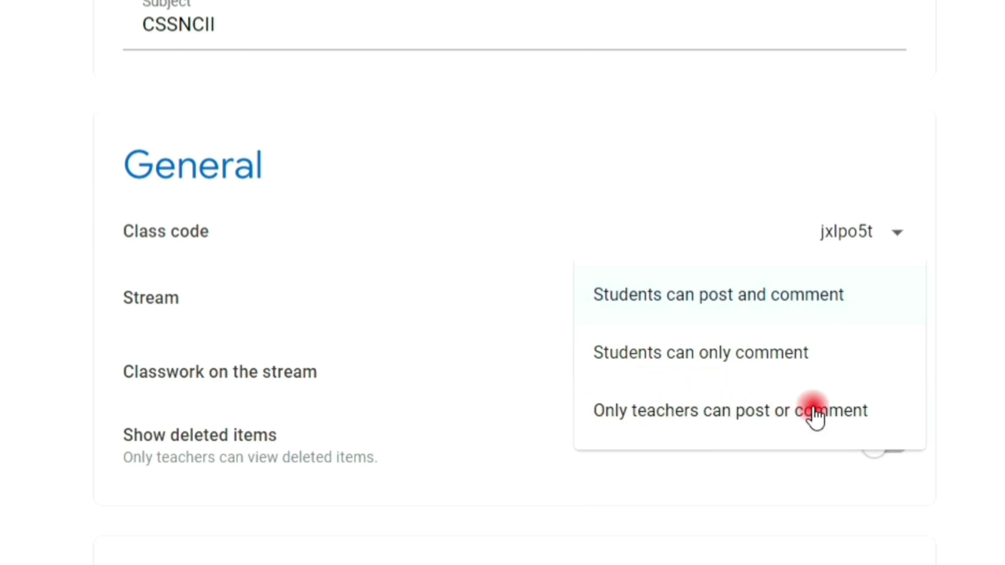
click(752, 417)
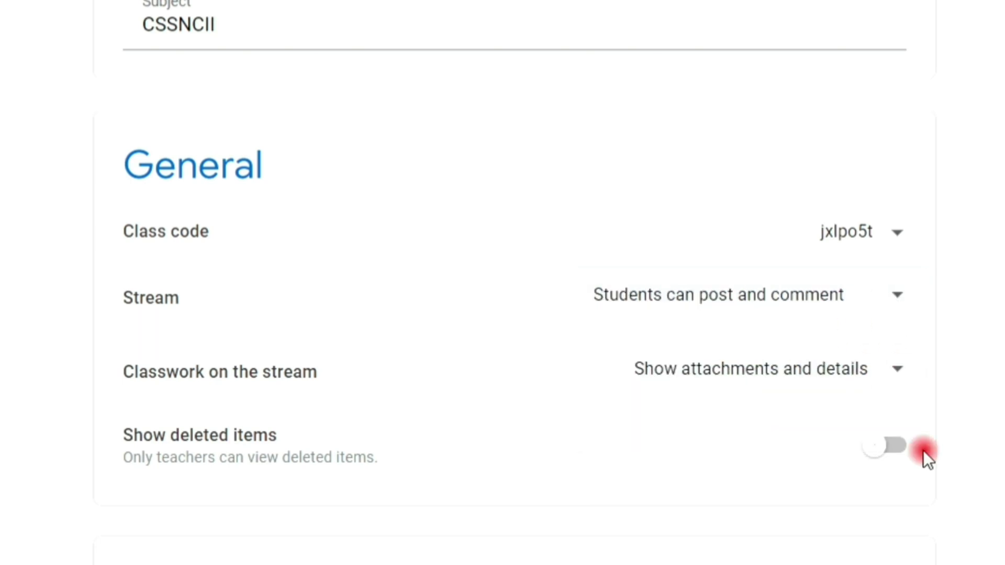
click(896, 446)
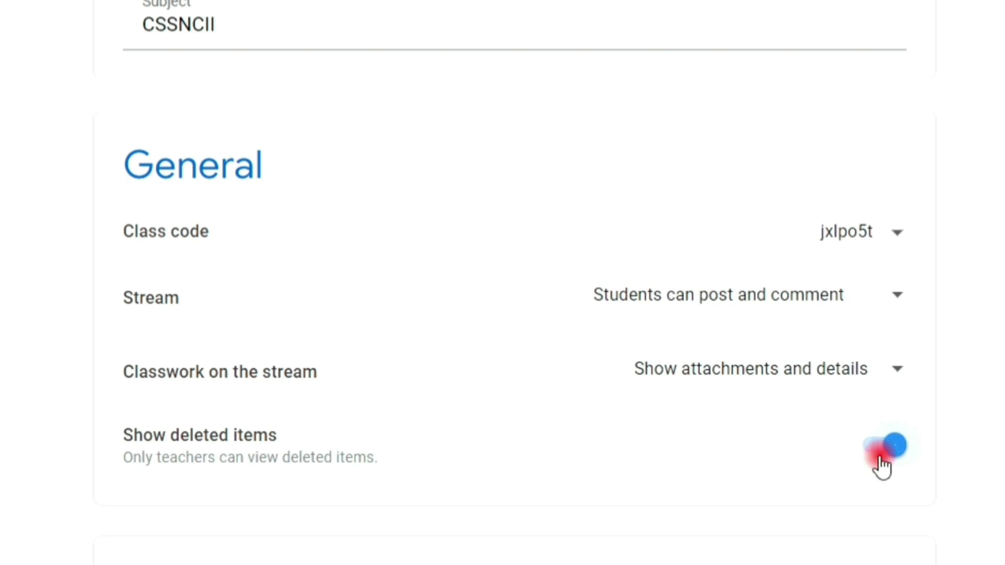
- Set overall grade calculation to Total points and show the overall grade to students
scroll(684, 206, down, 5)
scroll(684, 207, down, 2)
click(881, 315)
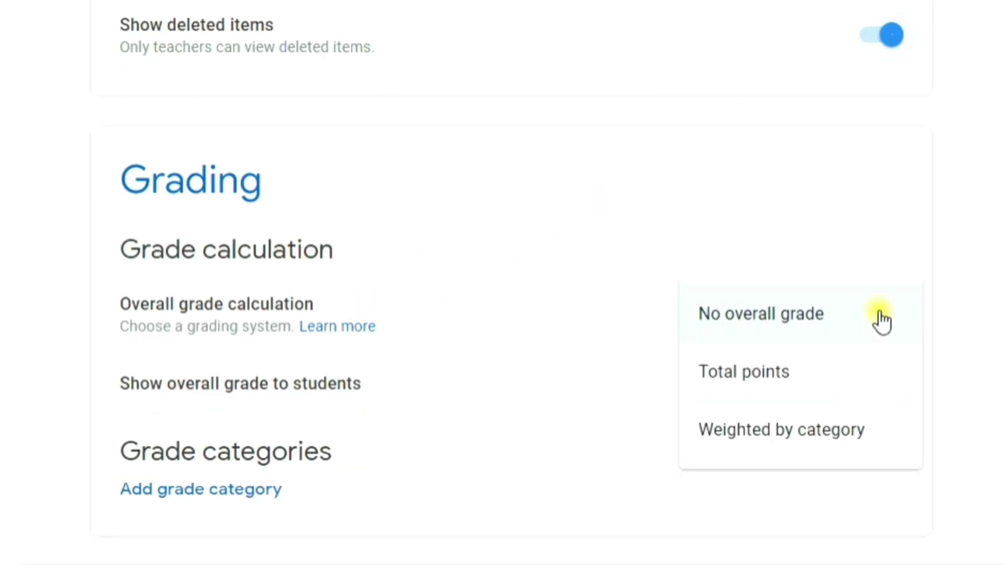
click(776, 388)
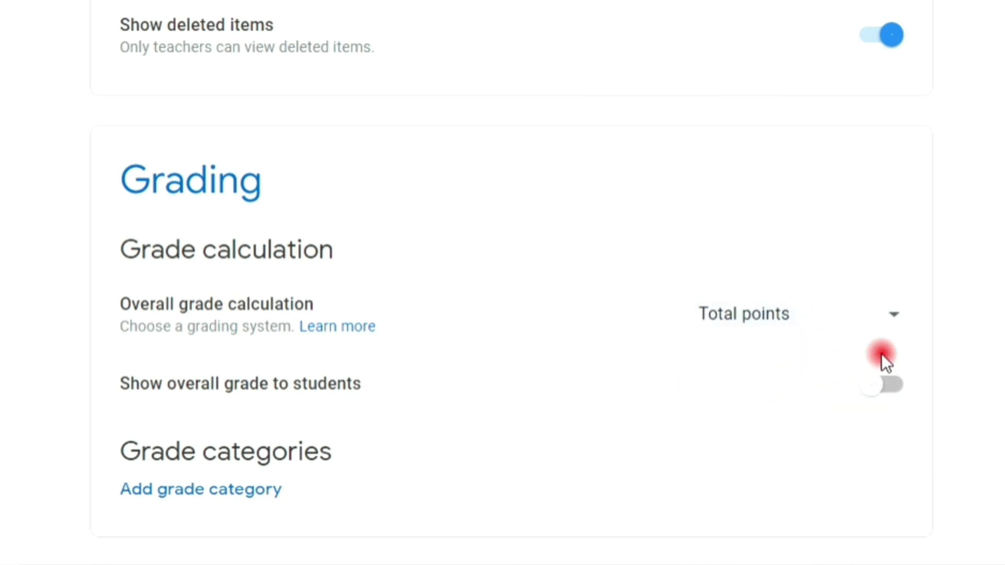
click(888, 385)
- Add grade categories Exam (40 points) and Demonstration (60 points), then save the class settings
click(185, 492)
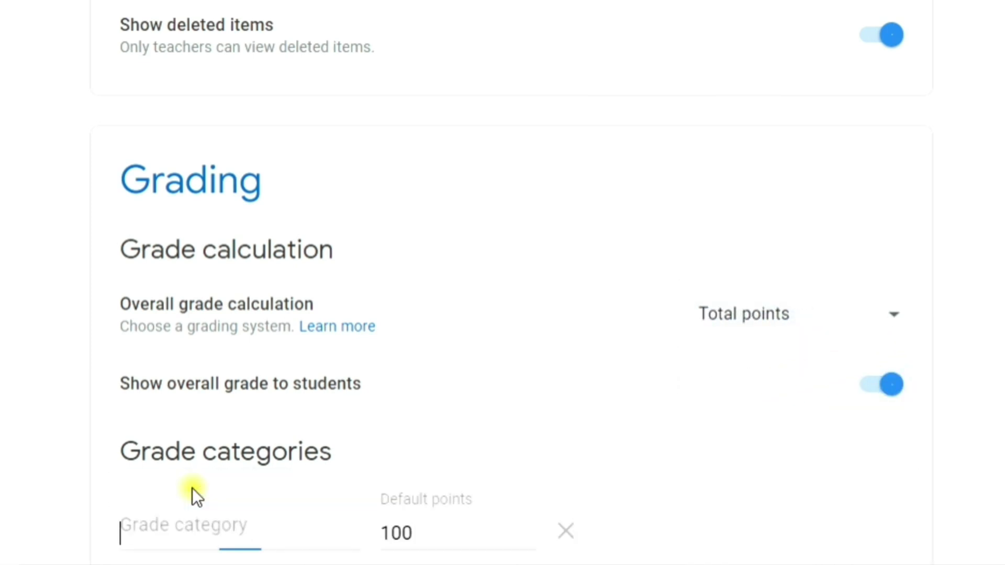
text(Exam)
double_click(408, 440)
text(30)
click(197, 491)
text(Demonstra)
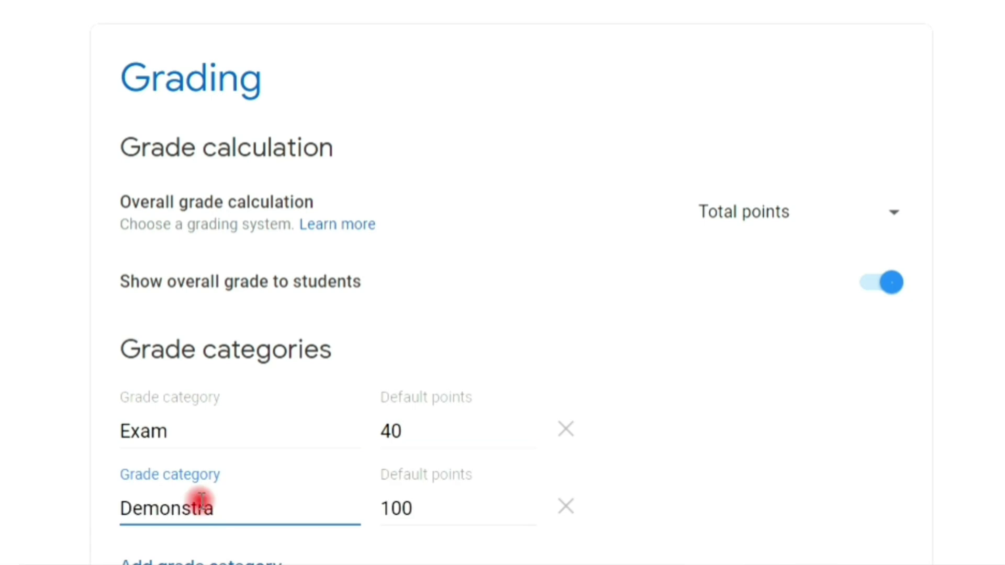
text(tion)
key(Tab)
text(60)
scroll(314, 500, down, 2)
click(219, 497)
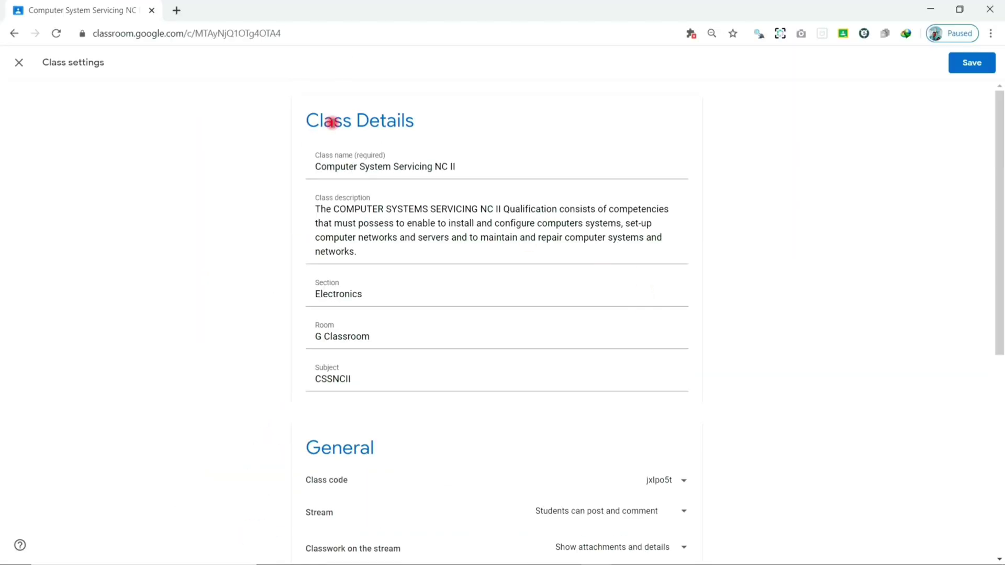
click(975, 65)
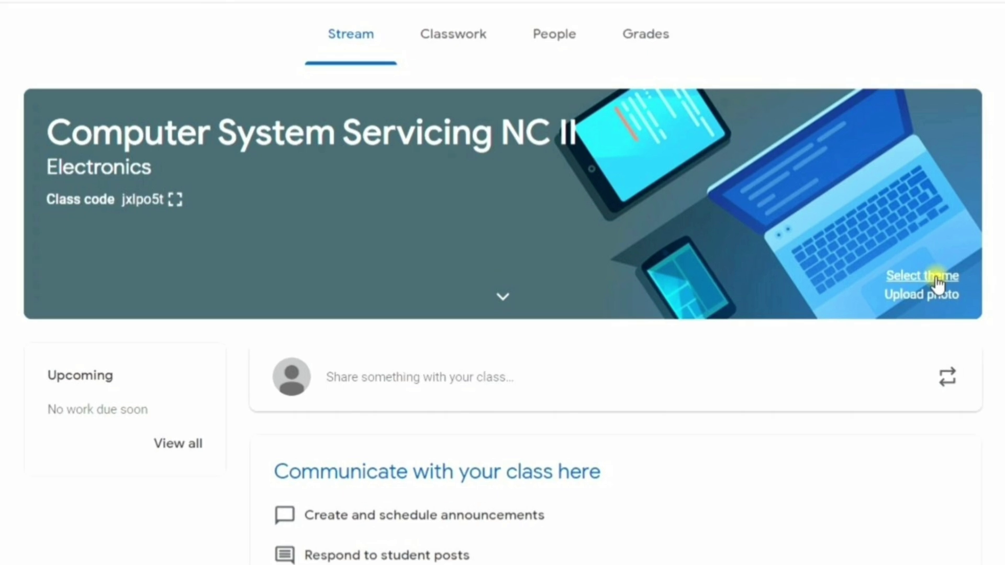
- Apply the grey tools theme with piston, wrench and pliers from the Other gallery as the banner
click(761, 214)
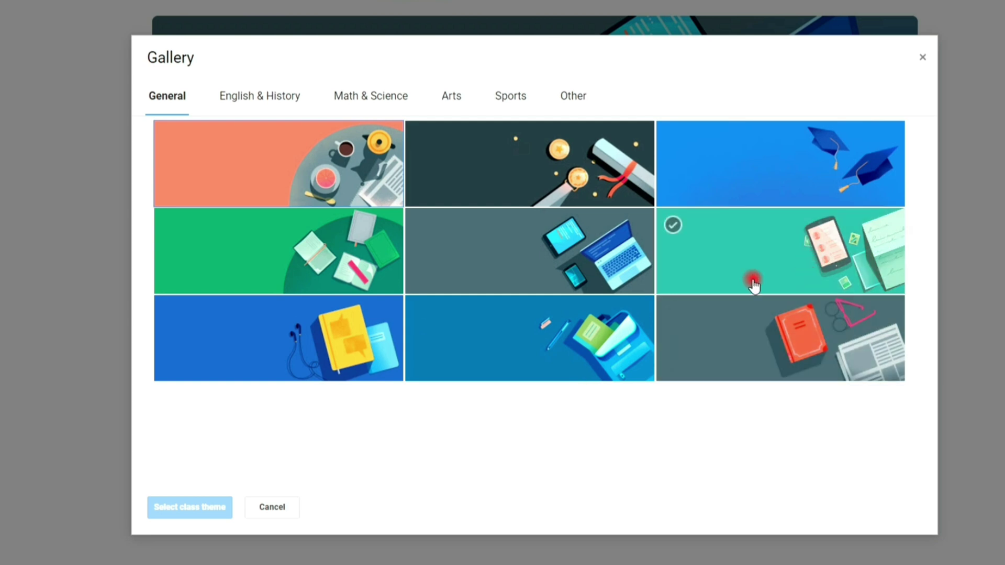
click(291, 96)
click(381, 108)
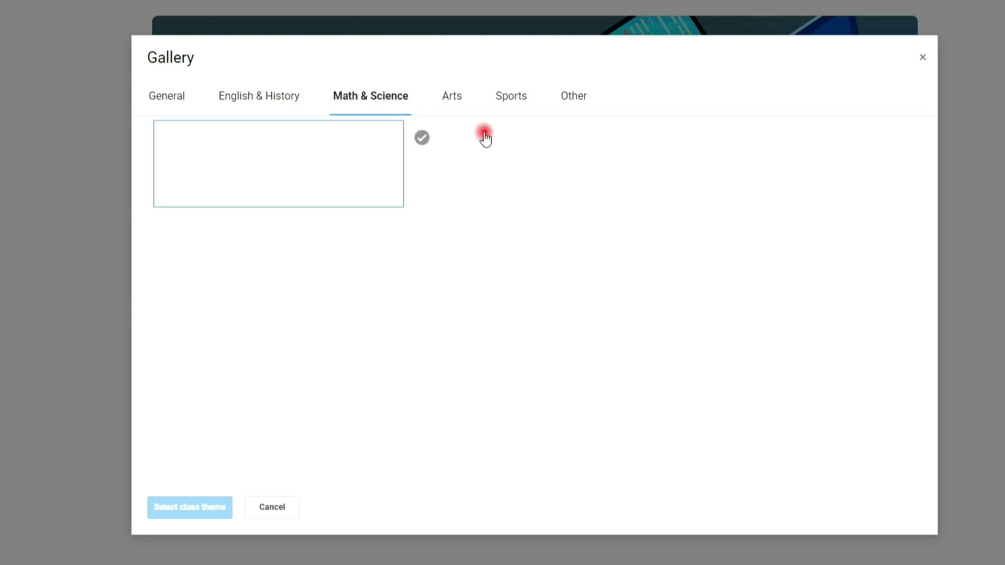
click(458, 104)
click(513, 105)
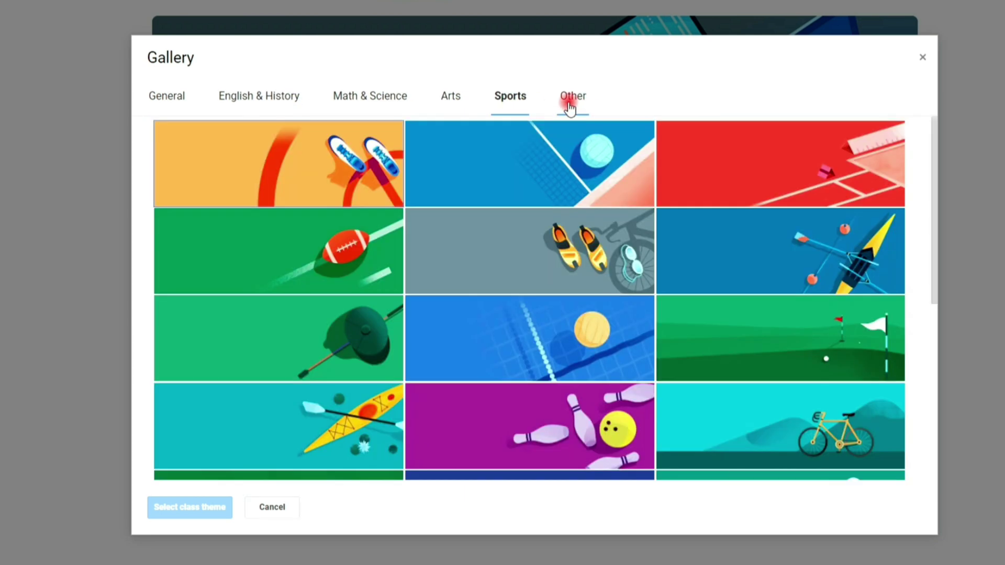
click(570, 100)
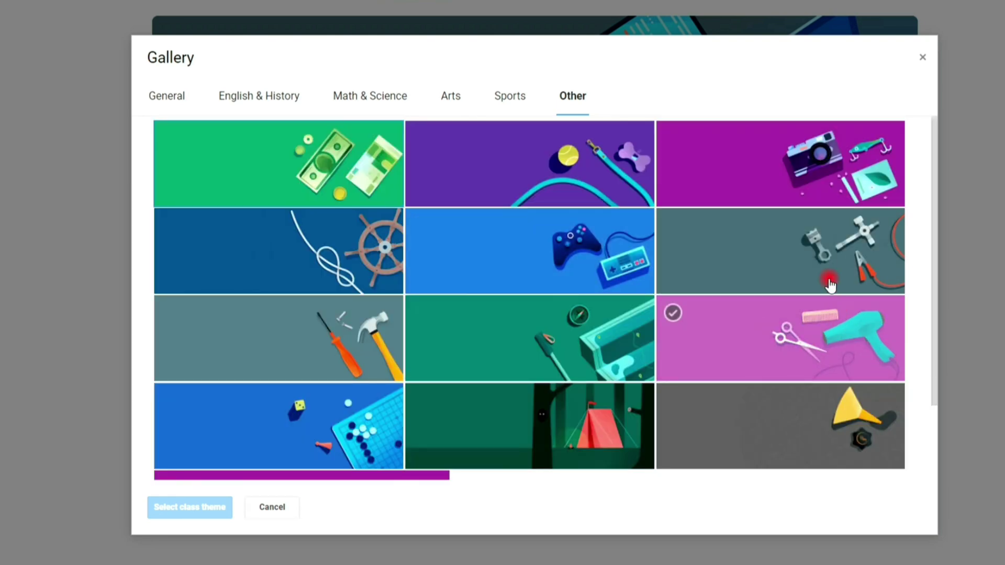
click(830, 285)
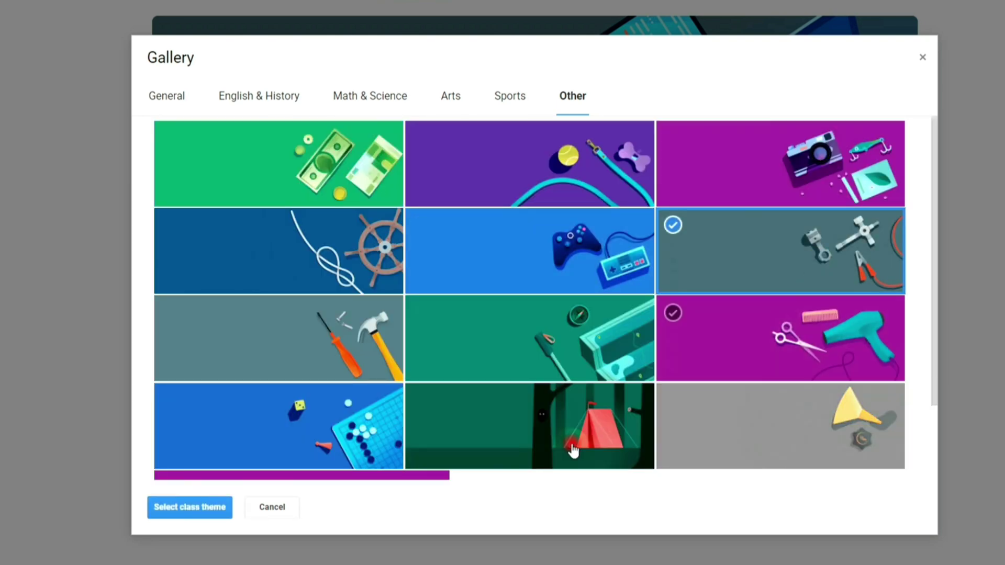
click(188, 509)
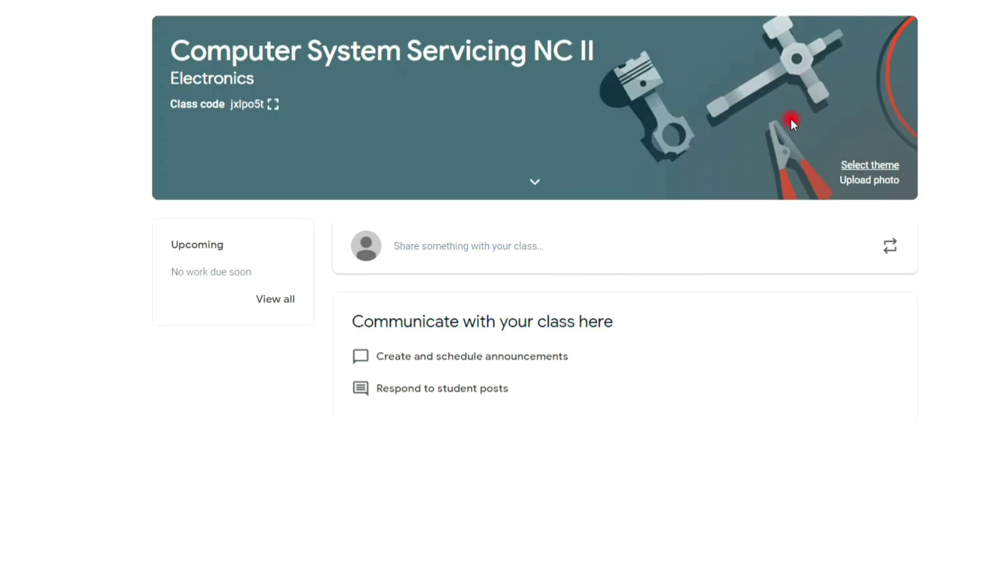
- Upload the group photo JPG, frame the crop around the row of people, and apply it as the theme
click(860, 185)
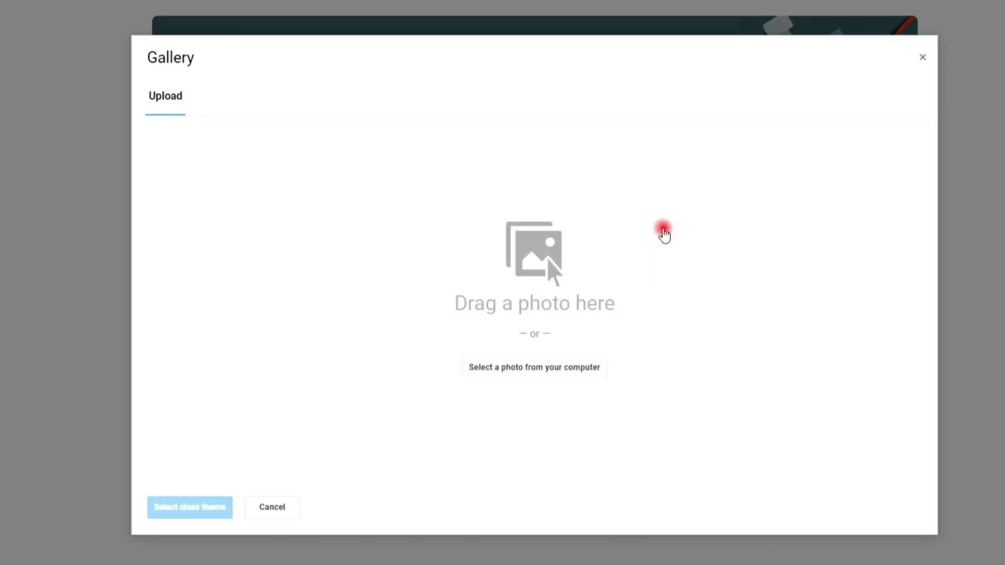
click(525, 374)
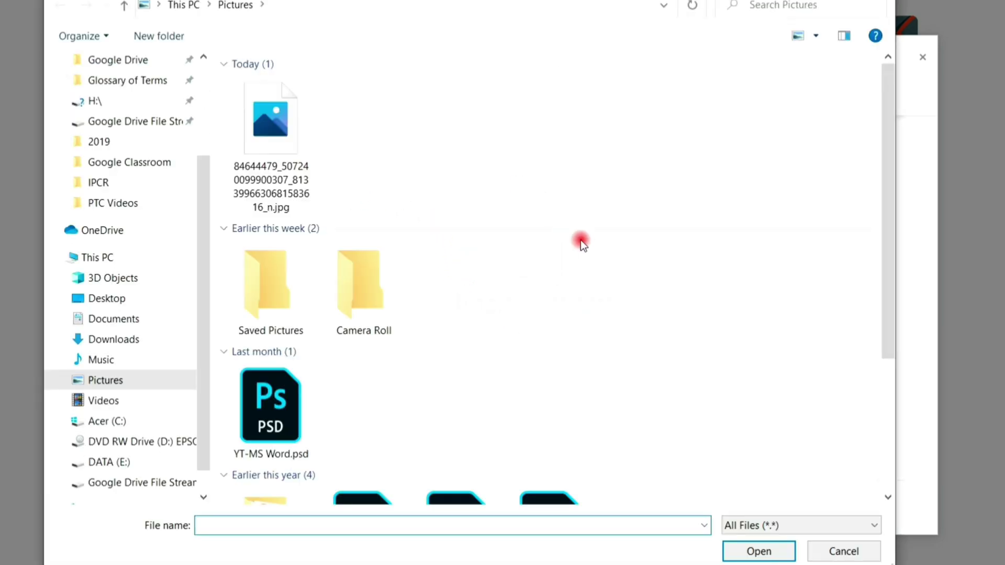
click(290, 131)
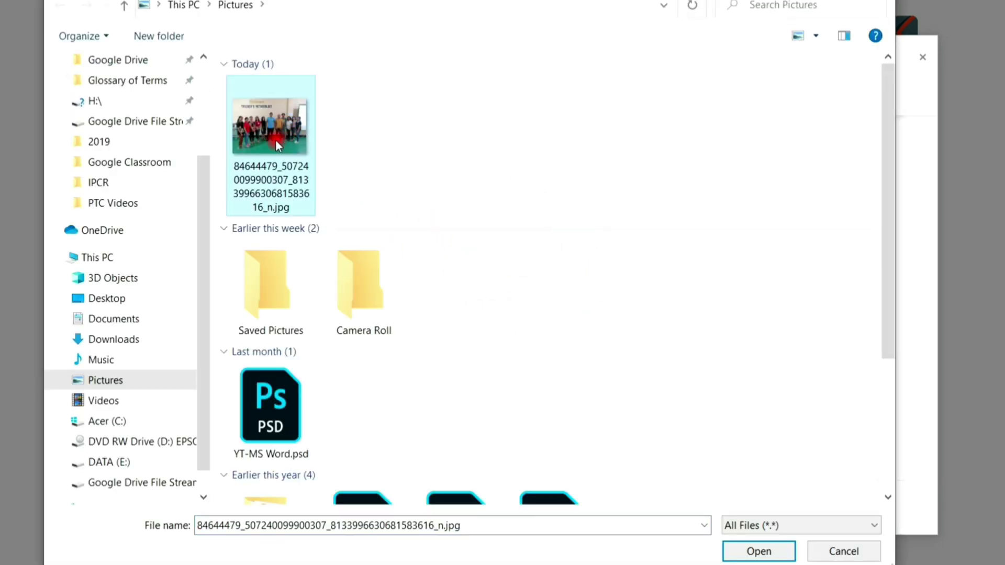
click(740, 547)
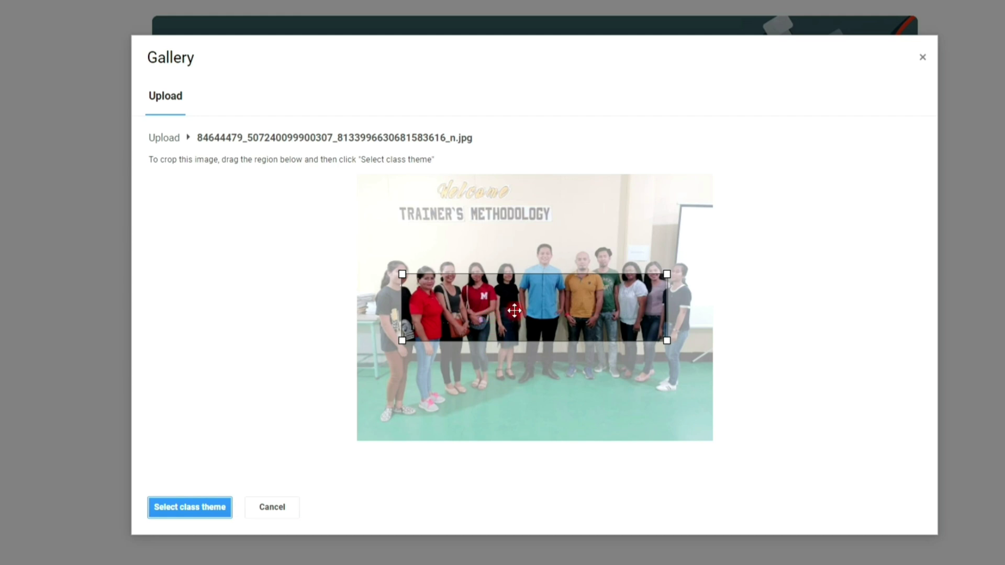
drag(515, 310, 488, 291)
drag(574, 329, 727, 375)
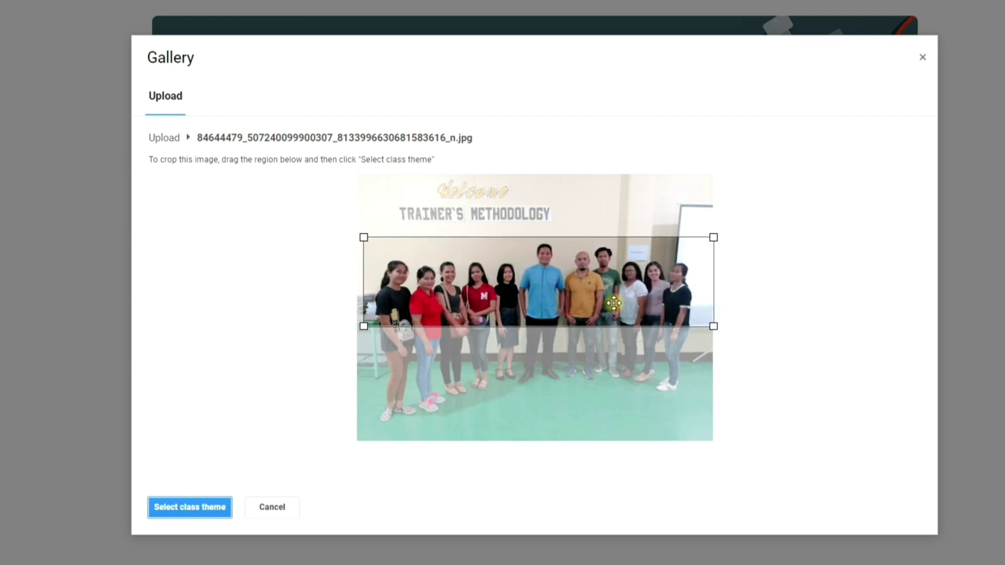
drag(614, 303, 613, 306)
click(195, 507)
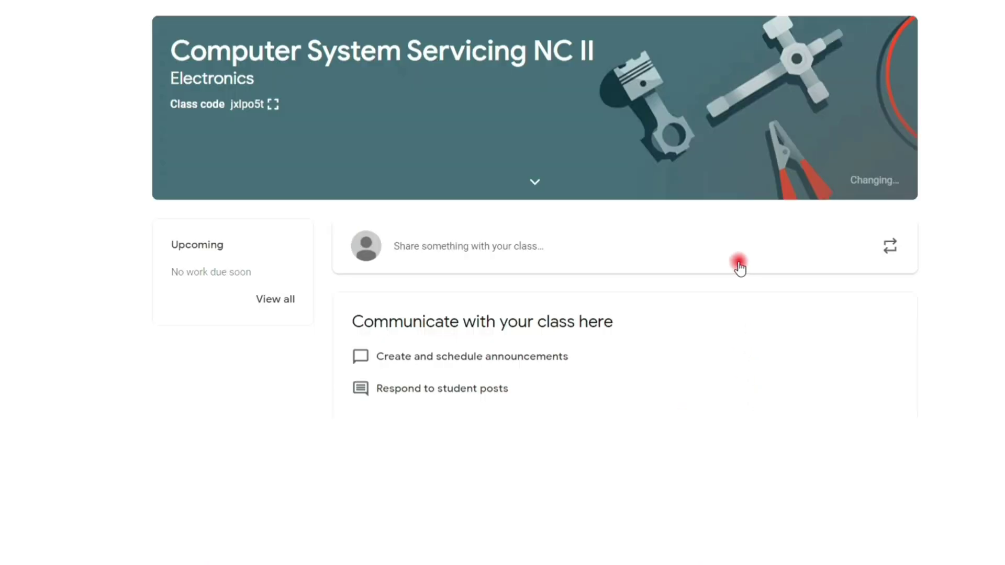